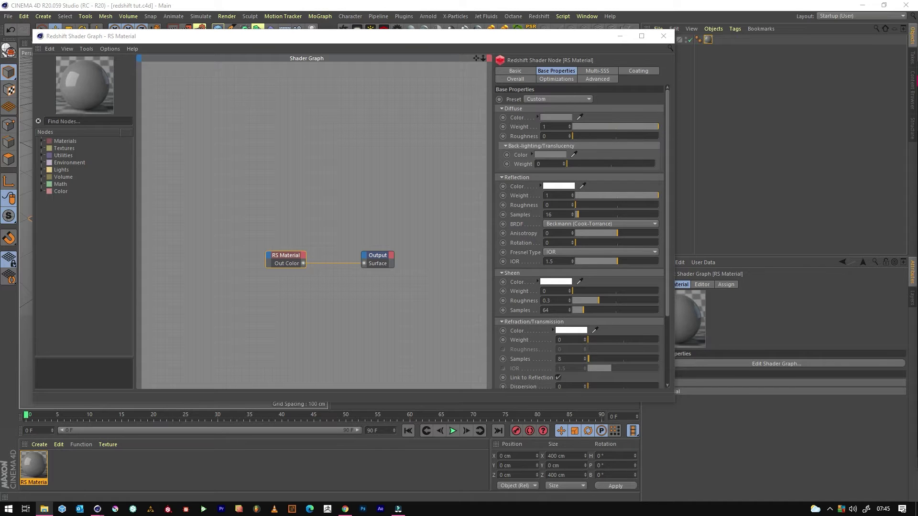
Step: Wire the Red Gravel base colour to Diffuse, the normal through Bump Map, and the height to Displacement
left_click_drag(610, 211, 235, 196)
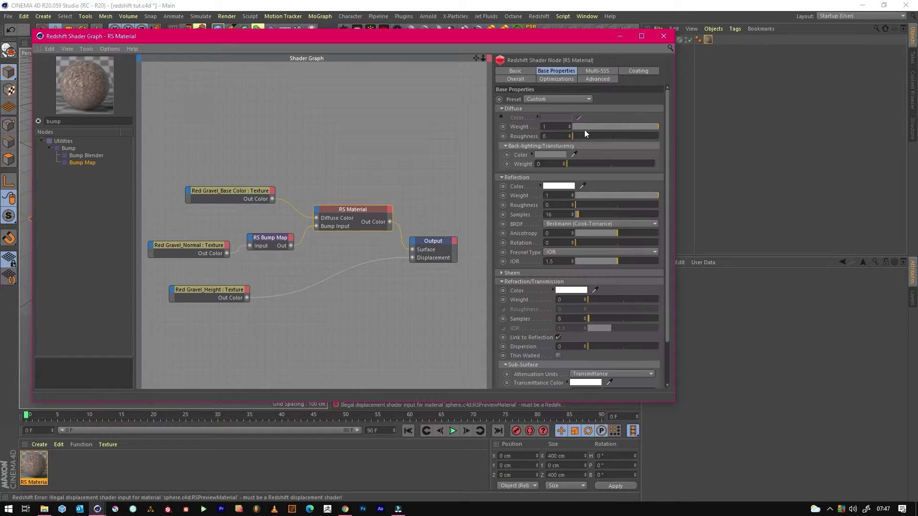
Step: Save the scene and start a live Redshift render zoomed in on the gravel plane
left_click(520, 77)
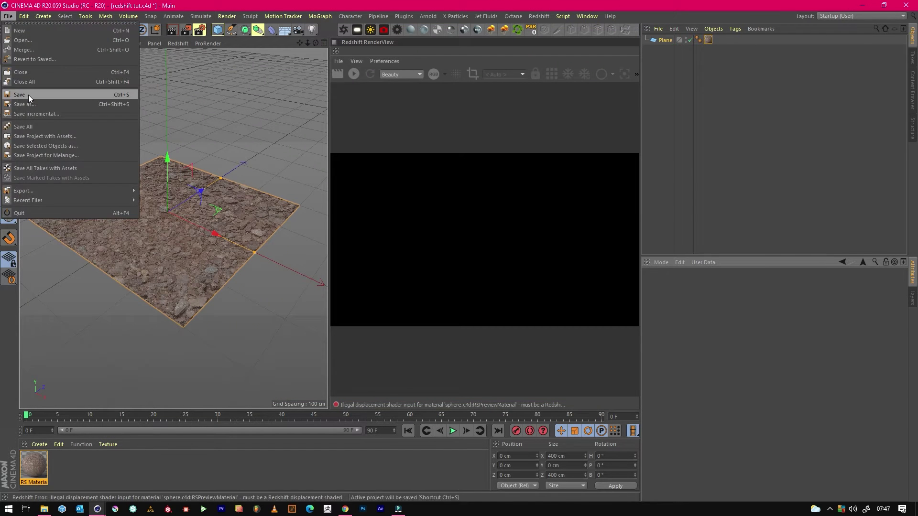
left_click(27, 94)
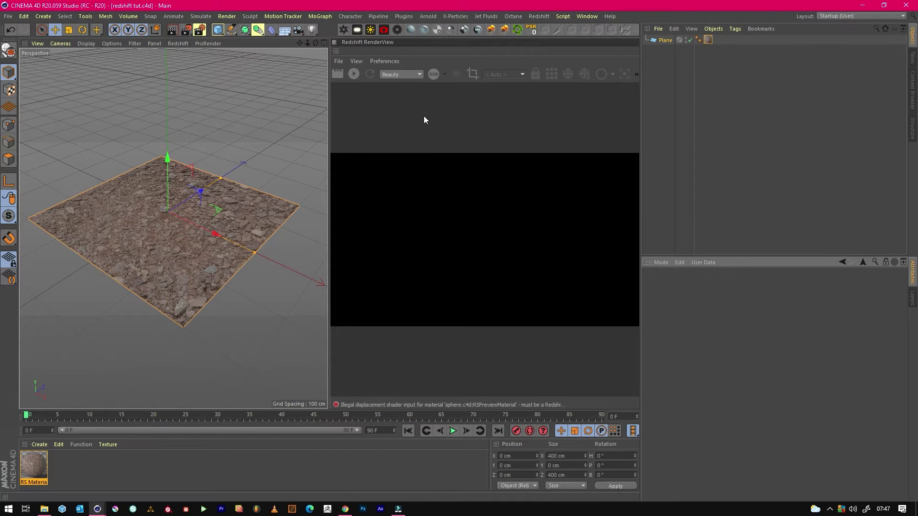
left_click(355, 74)
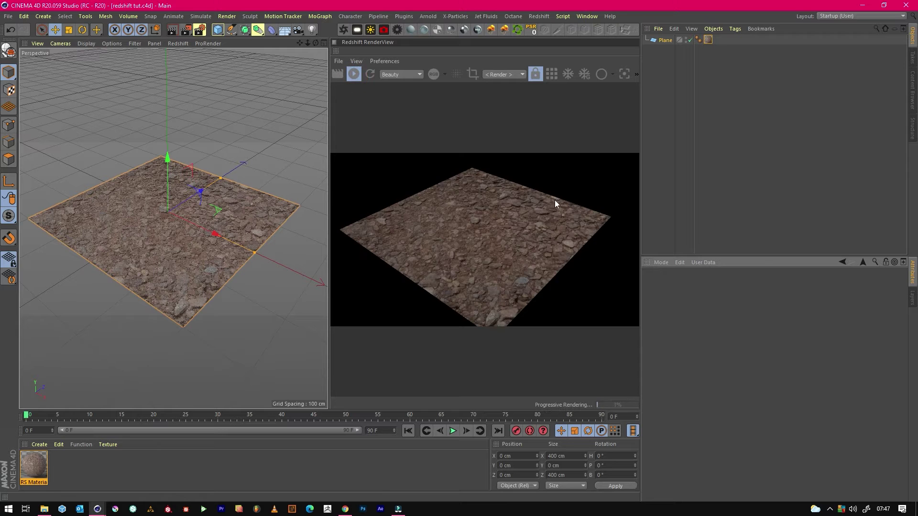
left_click_drag(307, 43, 409, 43)
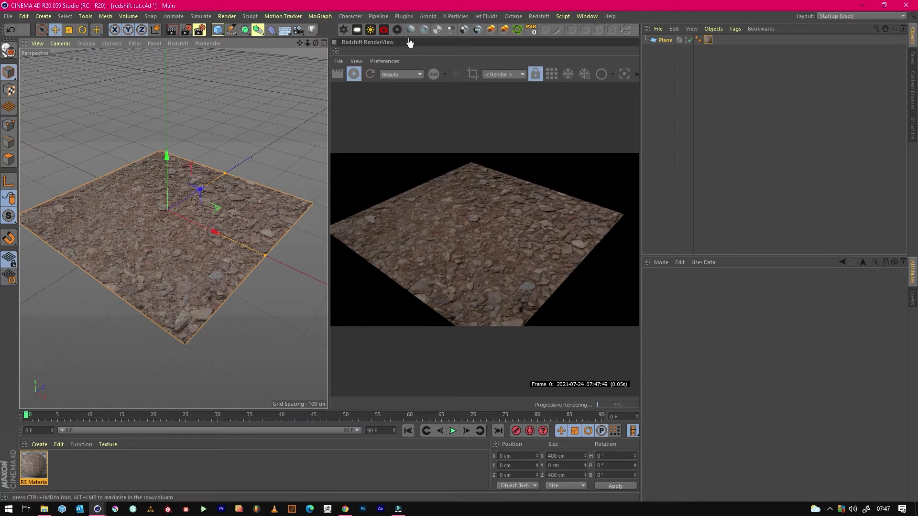
Step: Add a Redshift light, set it to Area, and prepare to scale it
left_click(539, 15)
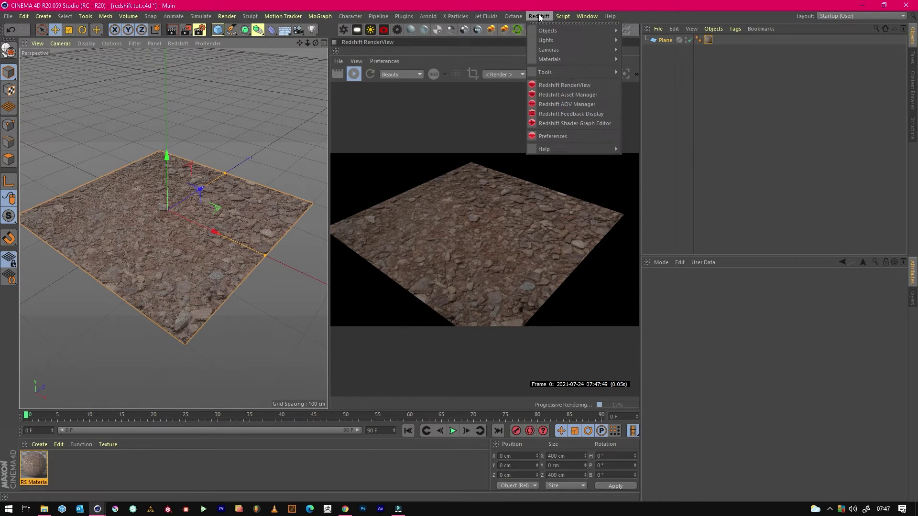
mouse_move(572, 71)
mouse_move(561, 41)
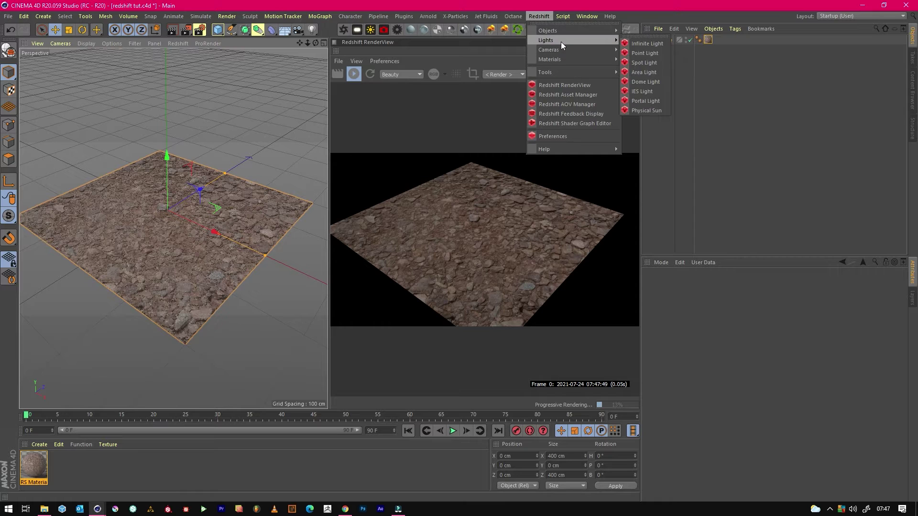
left_click(644, 53)
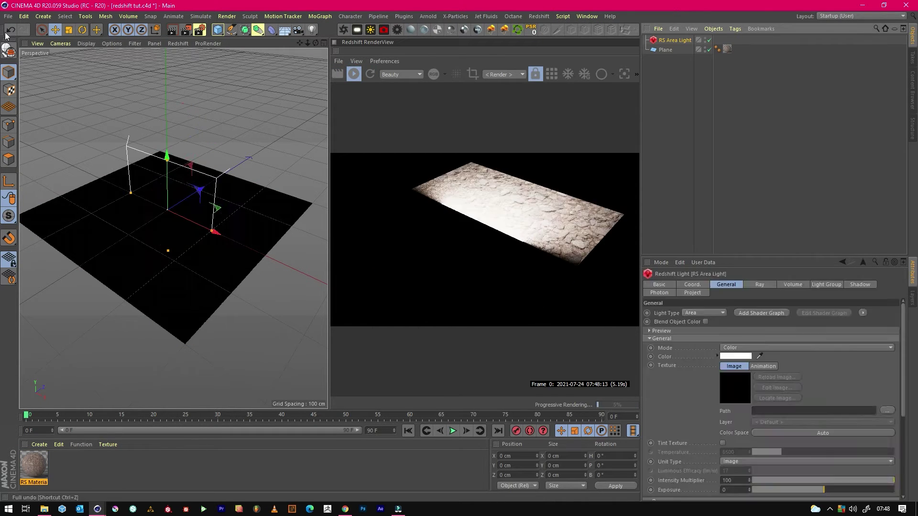
key("t")
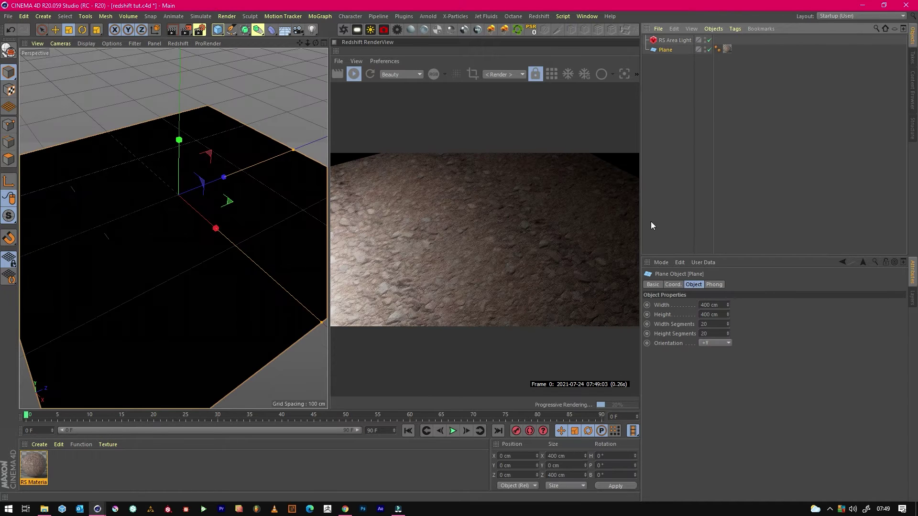
Step: Add a Redshift Object tag to the plane
left_click(734, 30)
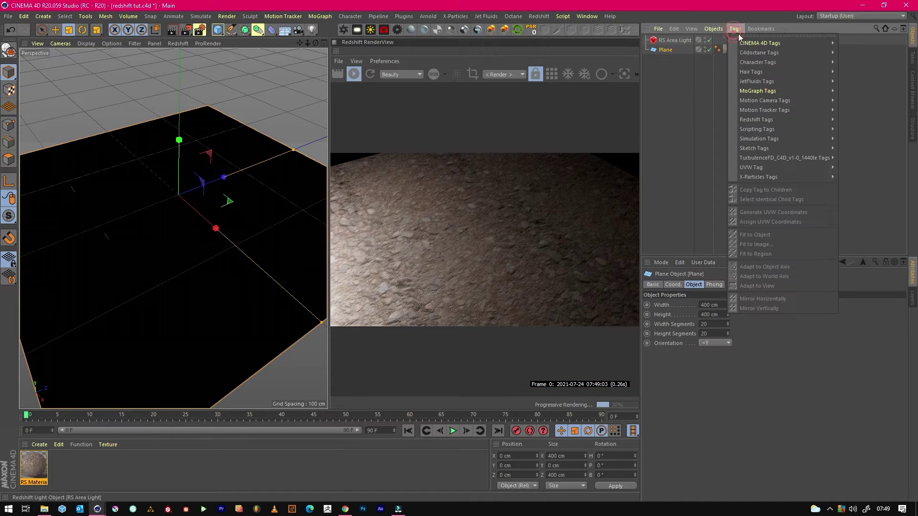
mouse_move(750, 42)
mouse_move(730, 60)
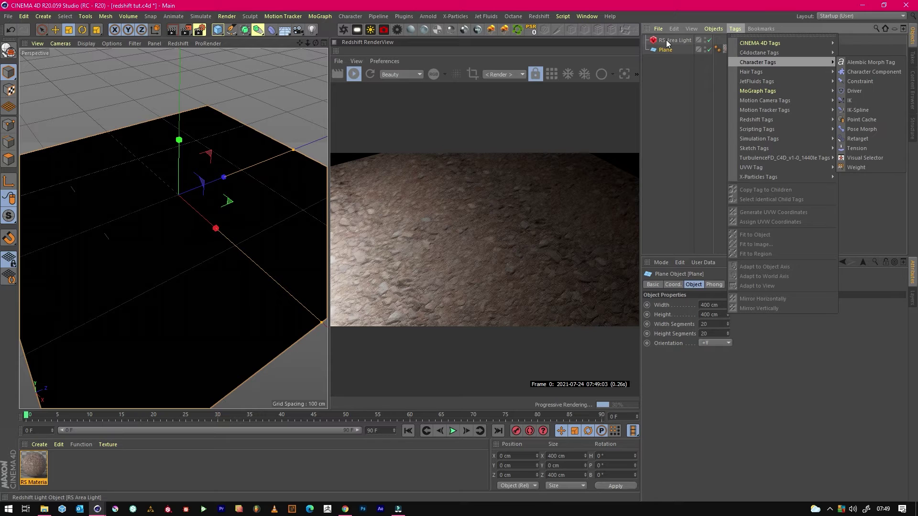
mouse_move(762, 119)
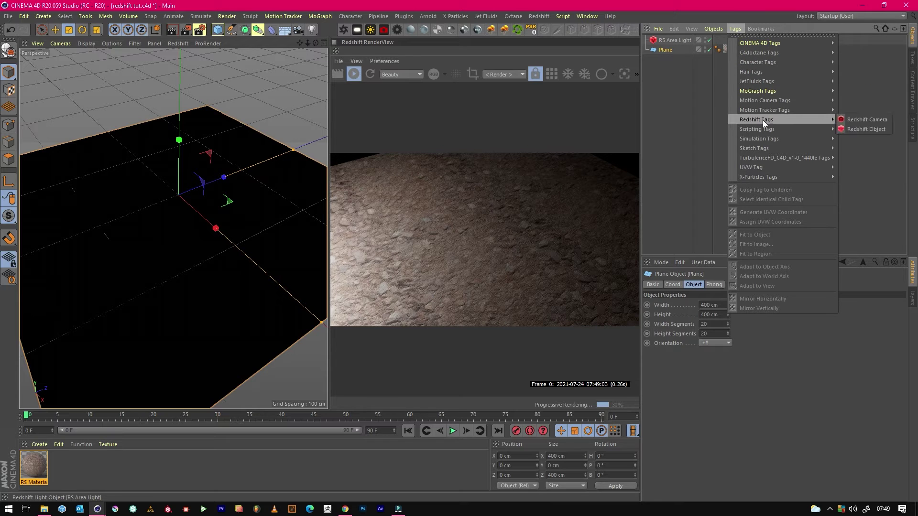
left_click(853, 128)
Step: Check Override, Displacement Enabled and Tessellation Enabled on the tag's Geometry tab
left_click(724, 285)
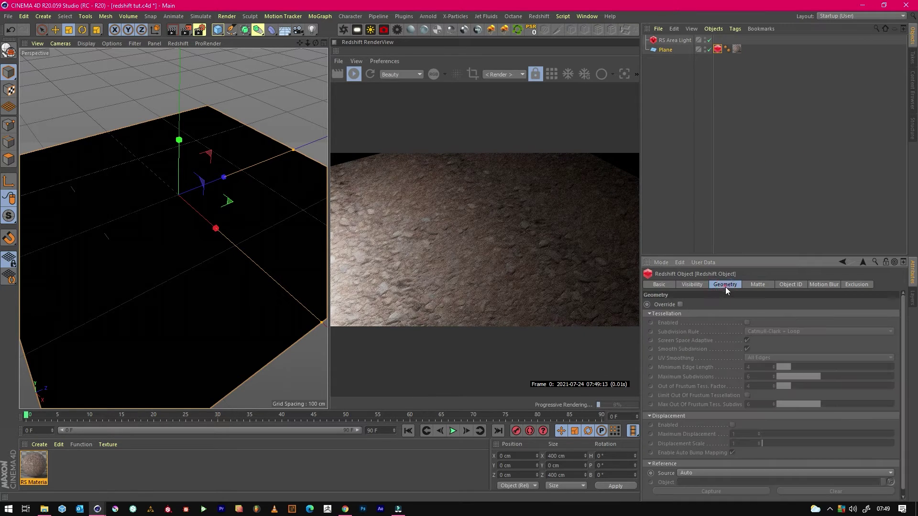
left_click_drag(701, 254, 689, 151)
left_click(680, 201)
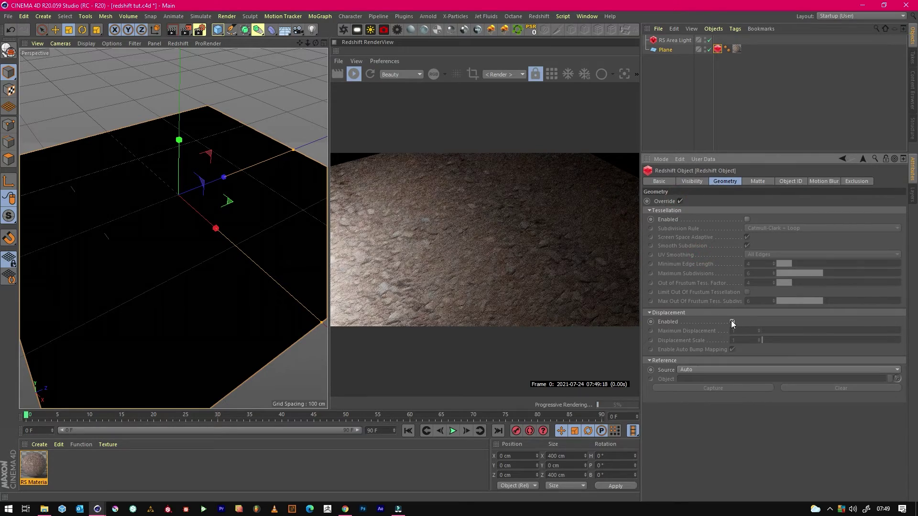
left_click(732, 322)
left_click(747, 220)
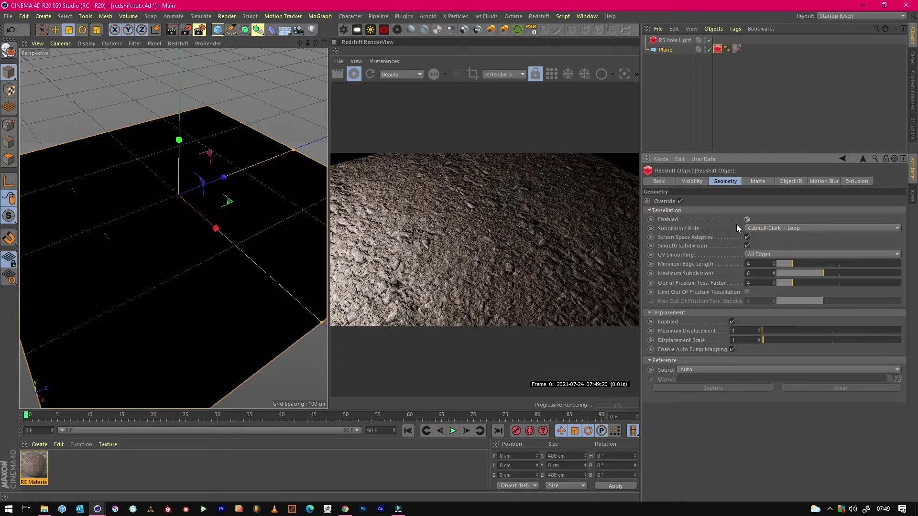
left_click_drag(268, 224, 268, 208, "alt")
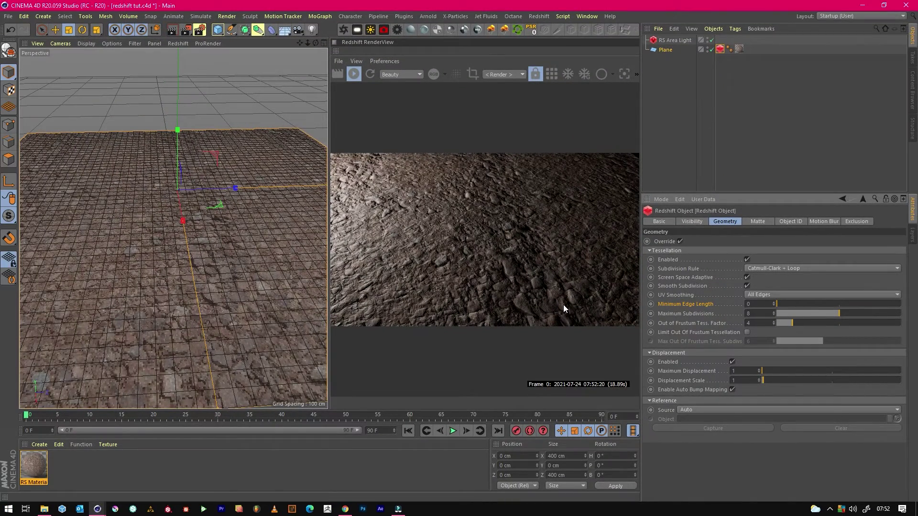
Step: Experiment with Minimum Edge Length, settling at 0 with Maximum Subdivisions 8, viewing at frame 45
left_click(840, 304)
left_click_drag(307, 43, 158, 248)
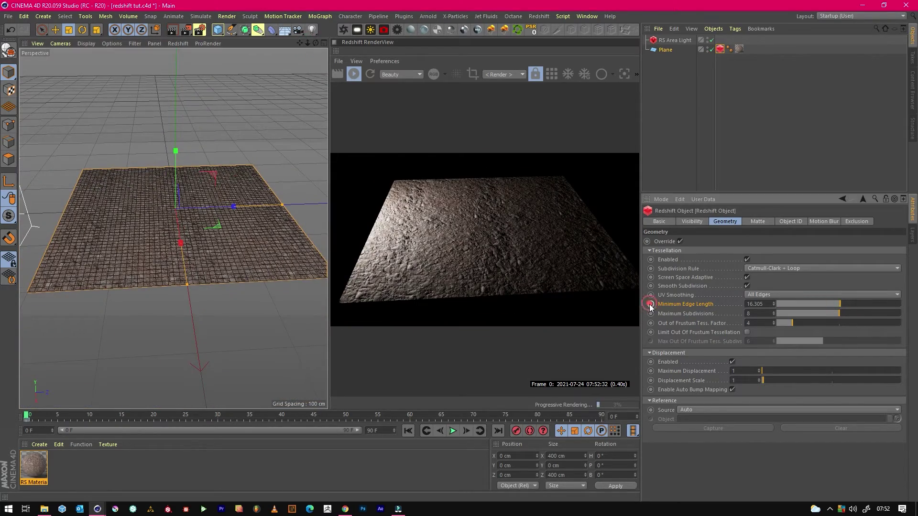
left_click(529, 431)
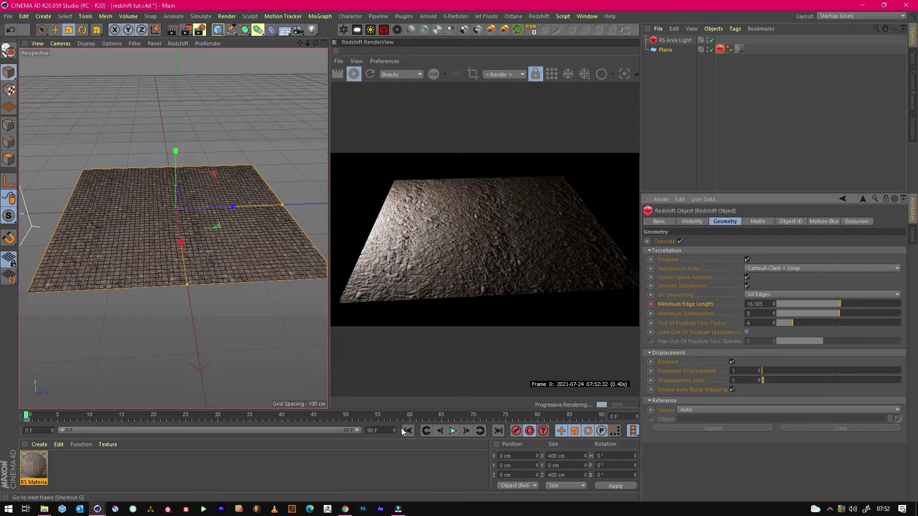
left_click(315, 416)
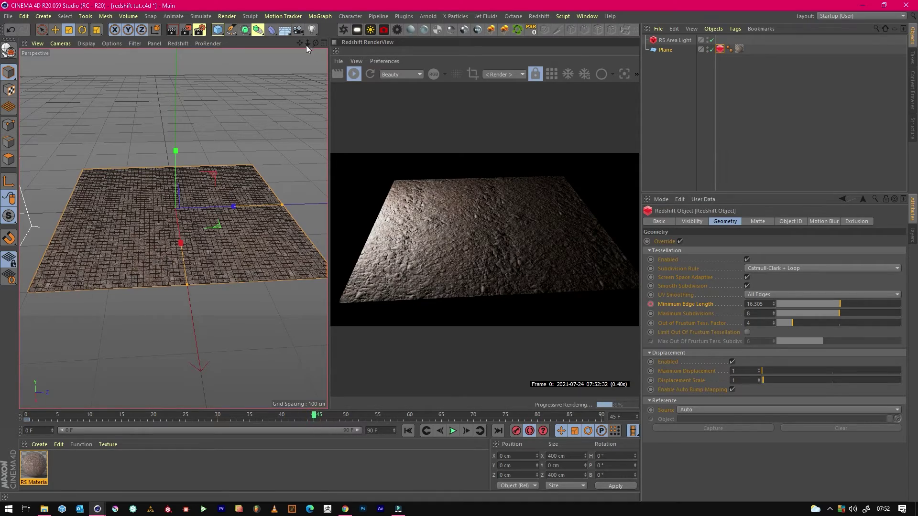
left_click_drag(306, 43, 325, 62)
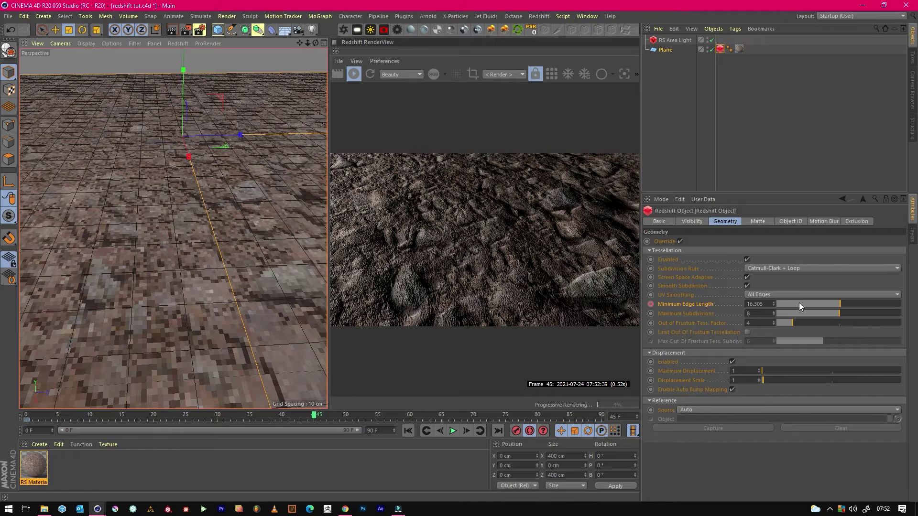
left_click_drag(798, 304, 750, 311)
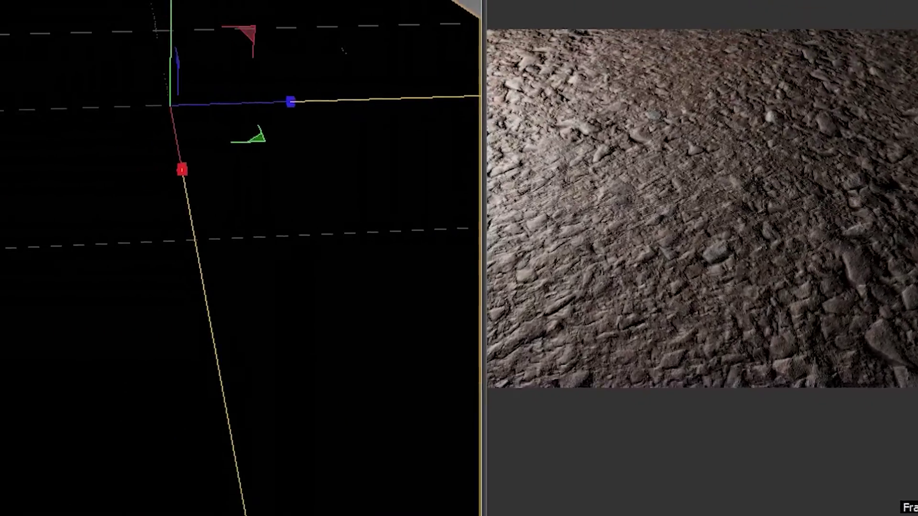
Step: Overlay wireframe on the textured viewport and lower Maximum Subdivisions to 2
key("n")
key("a")
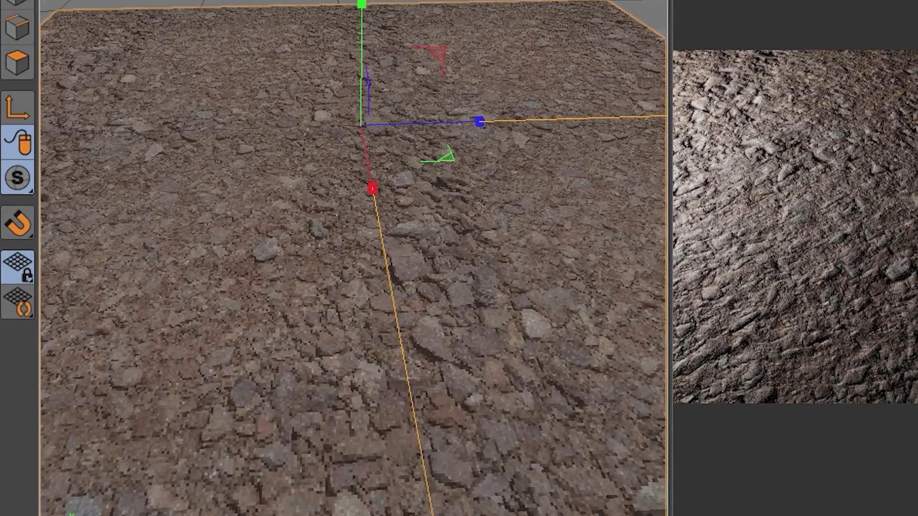
key("n")
key("b")
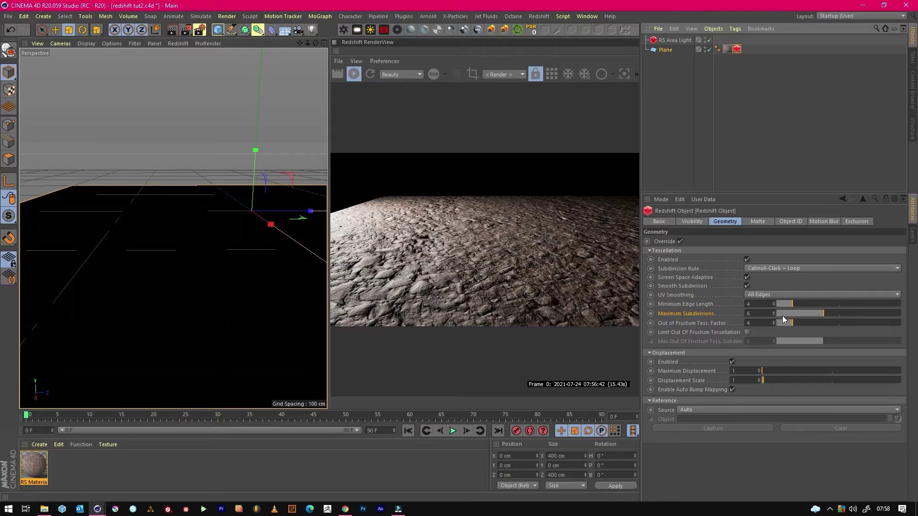
mouse_move(780, 315)
left_mouse_down()
mouse_move(839, 315)
mouse_move(787, 314)
left_mouse_up()
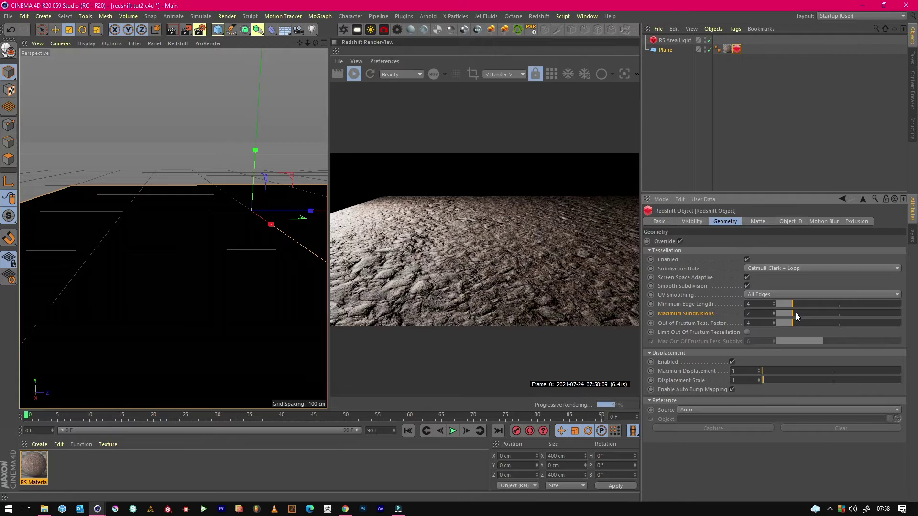
Step: Set Maximum Subdivisions to 6 and Maximum Displacement to 150
left_click_drag(796, 312, 823, 311)
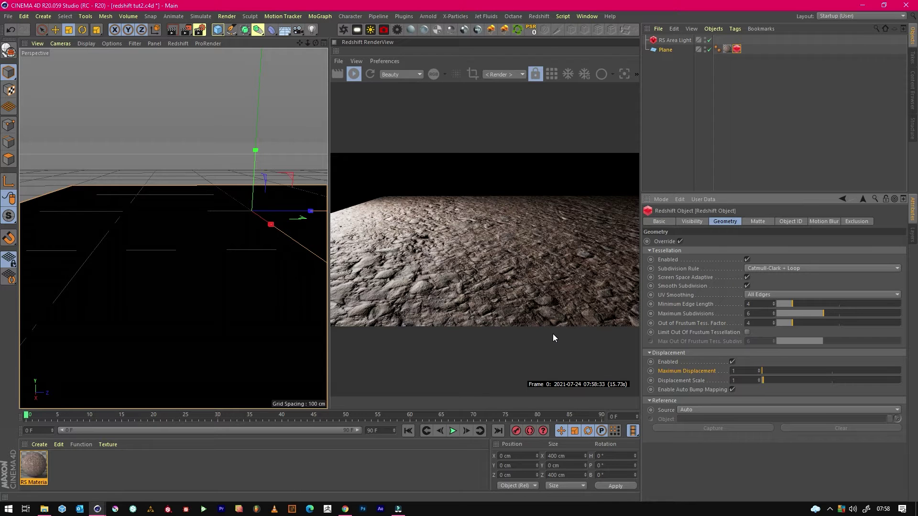
left_click(742, 372)
type("1")
key("Return")
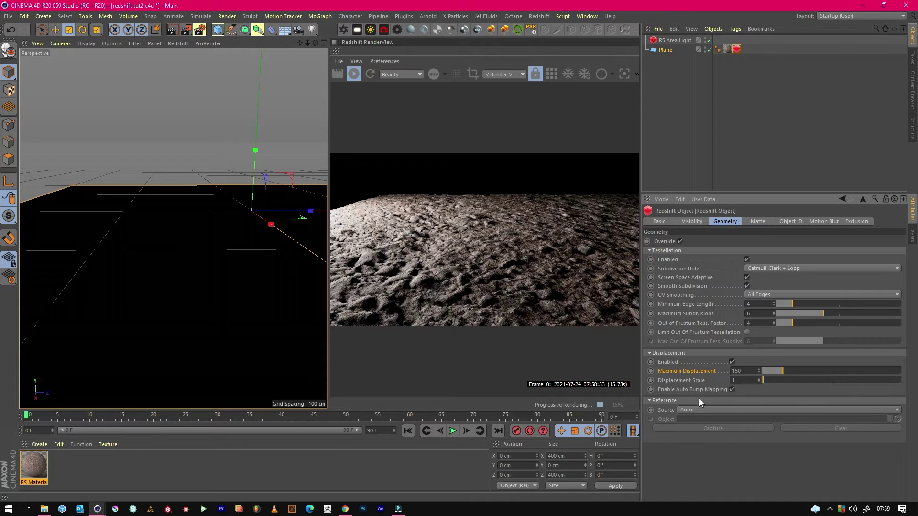
double_click(735, 381)
Step: Set Displacement Scale to 2
type("0")
key("Return")
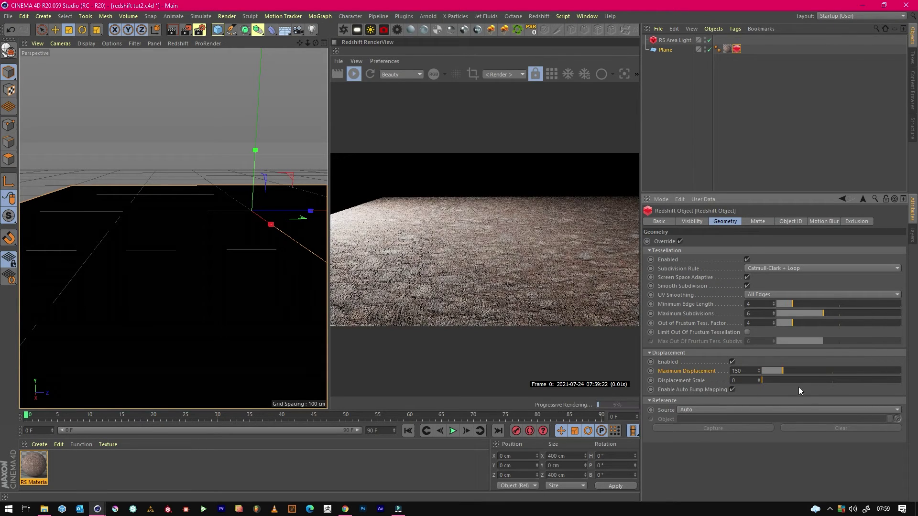
left_click(746, 372)
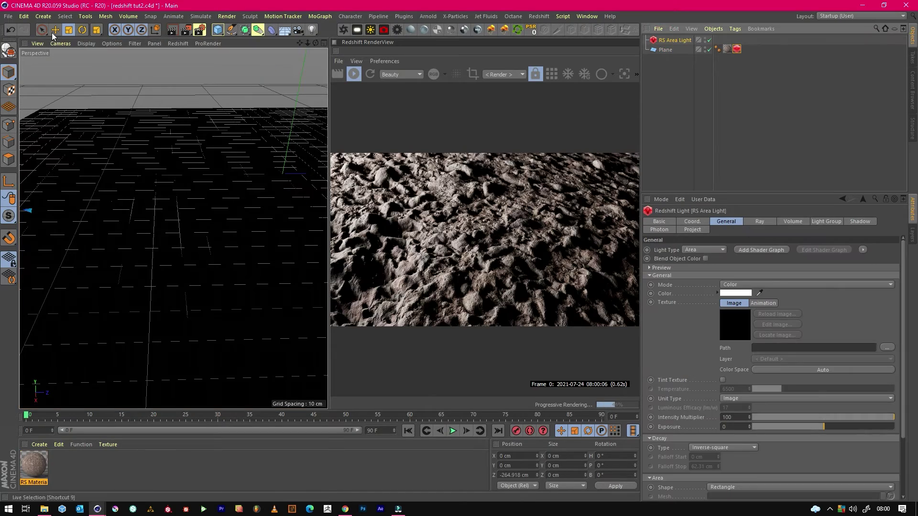
Step: Extend the RS Area Light's falloff, tilt it to -36.7 degrees and move it up-left
left_click_drag(140, 185, 114, 75)
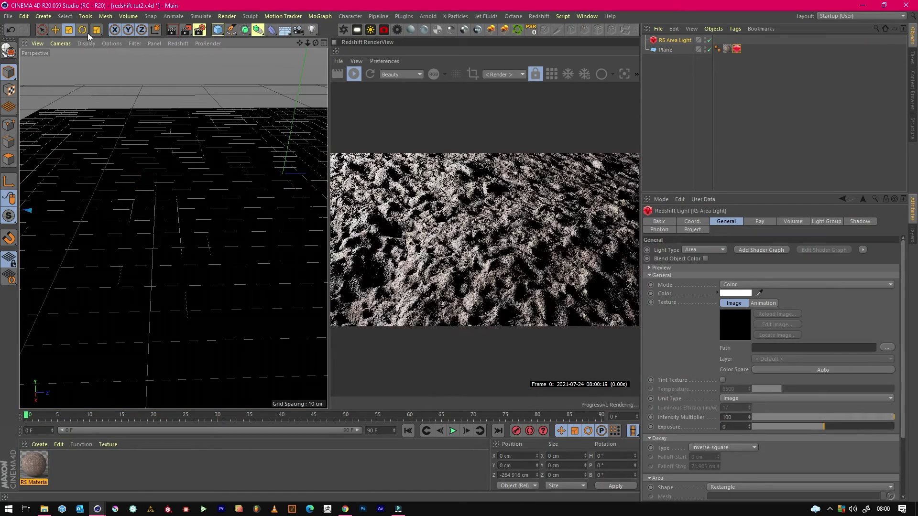
left_click(85, 31)
left_click_drag(308, 43, 273, 45)
left_click_drag(109, 189, 168, 205)
left_click(55, 30)
left_click_drag(110, 225, 91, 254)
left_click_drag(308, 43, 307, 47)
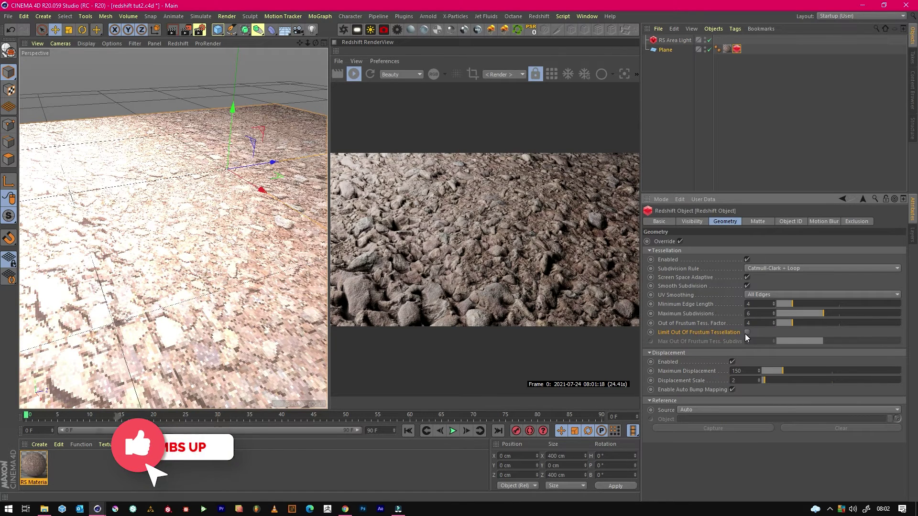
Step: Enable Limit Out Of Frustum Tessellation and set its factor to 10.565
right_click(688, 323)
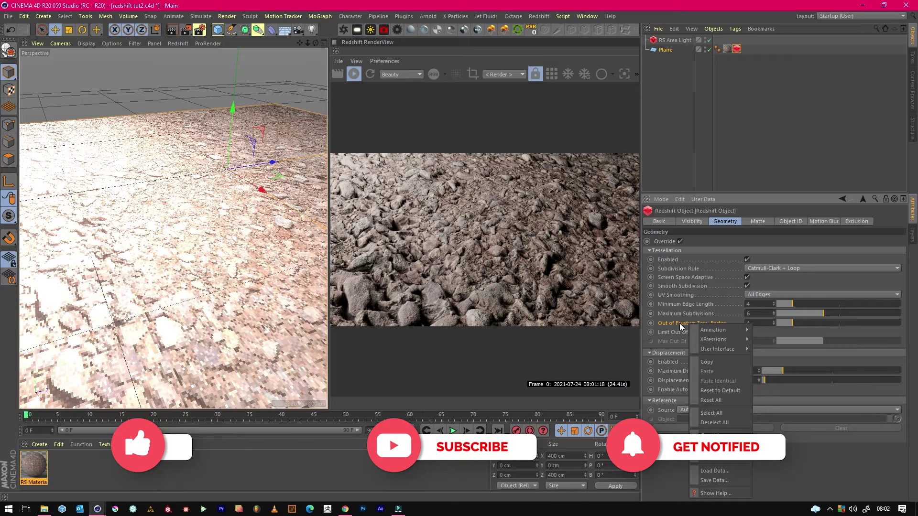
left_click(678, 323)
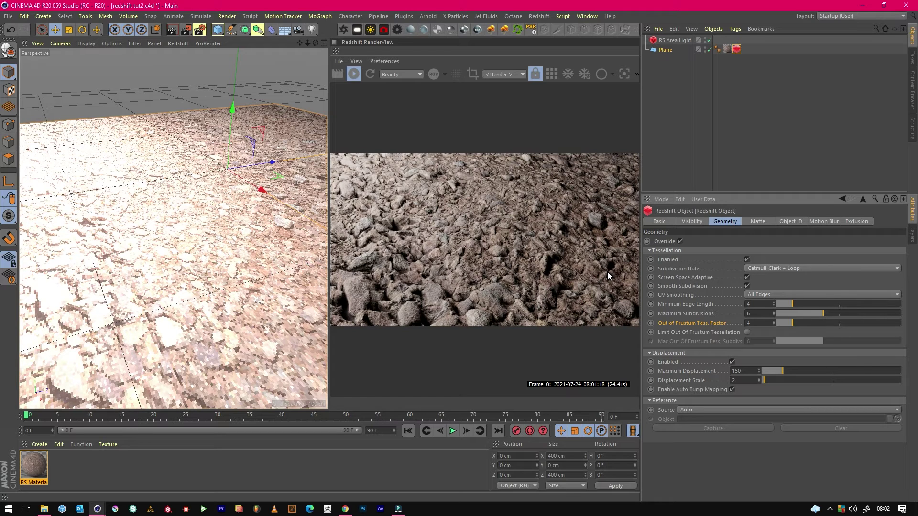
left_click(747, 332)
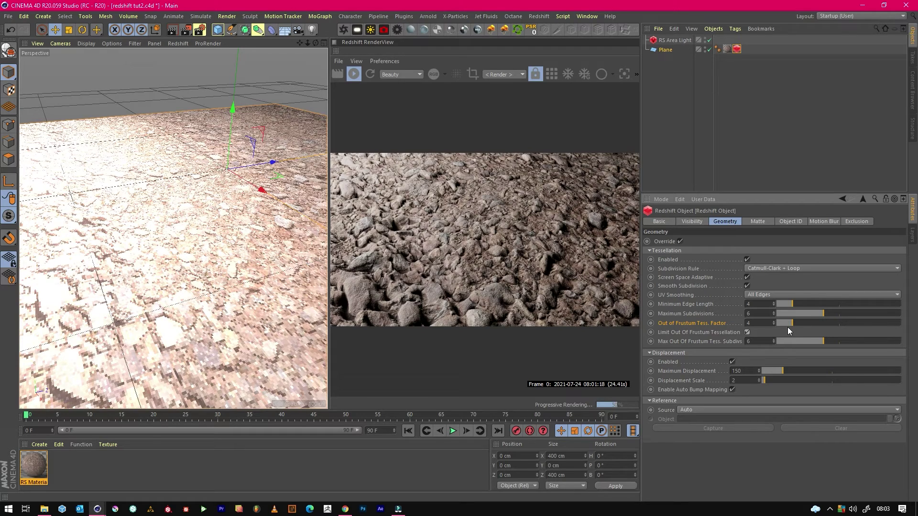
left_click_drag(787, 325, 727, 325)
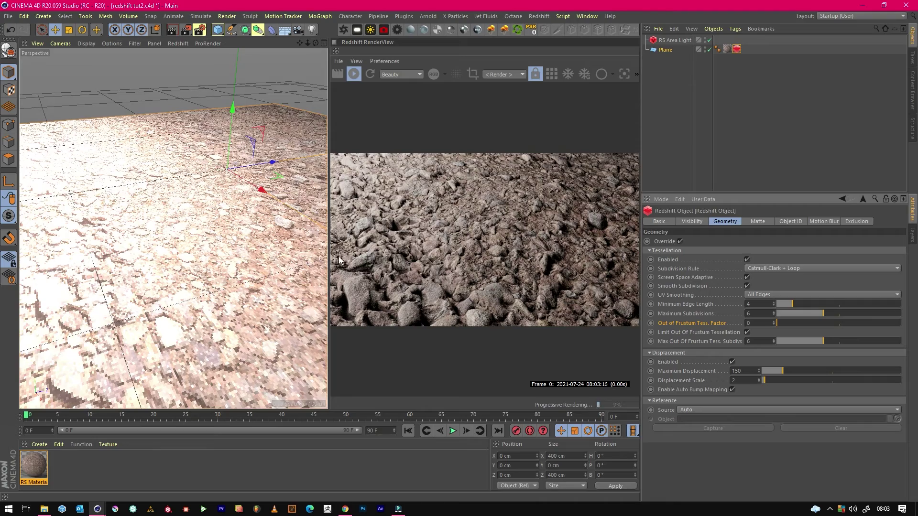
left_click(813, 323)
left_click_drag(316, 43, 305, 82)
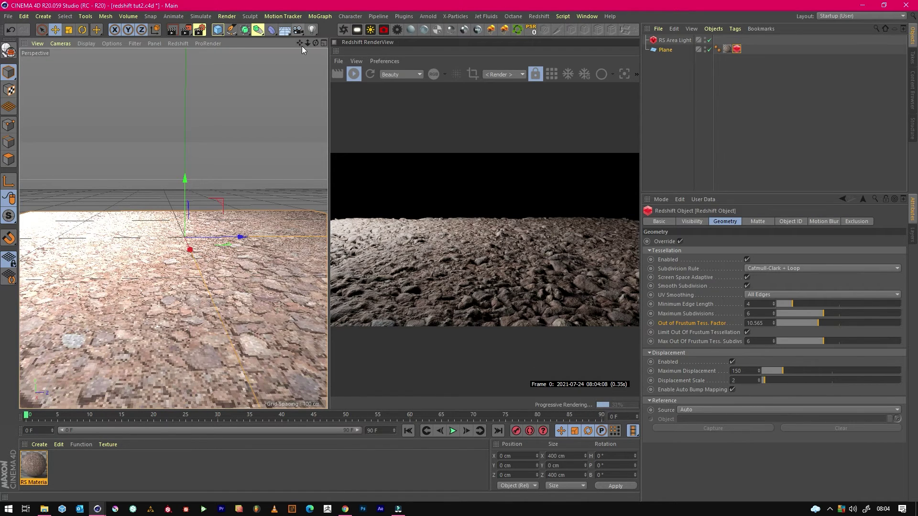
Step: Uncheck Limit Out Of Frustum Tessellation, reset its factor to 0, and move close to the plane
left_click_drag(299, 43, 172, 227)
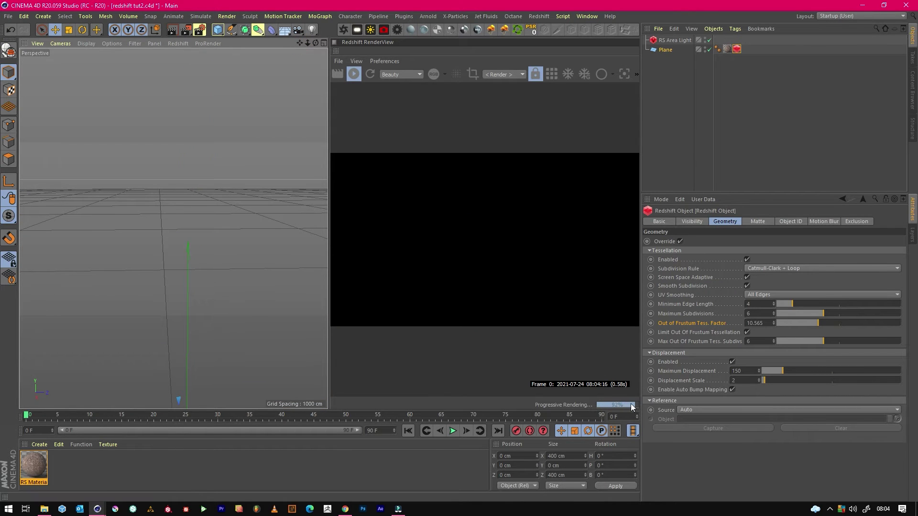
left_click(748, 333)
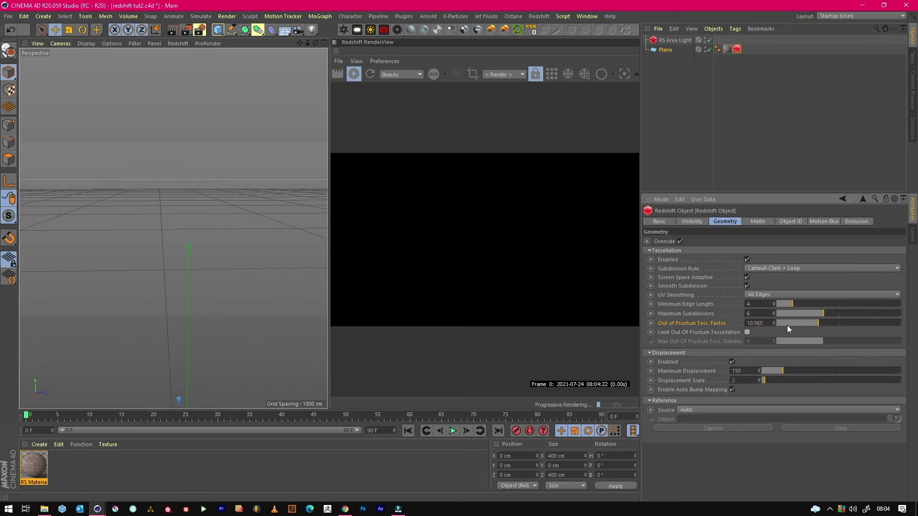
left_click_drag(786, 325, 735, 328)
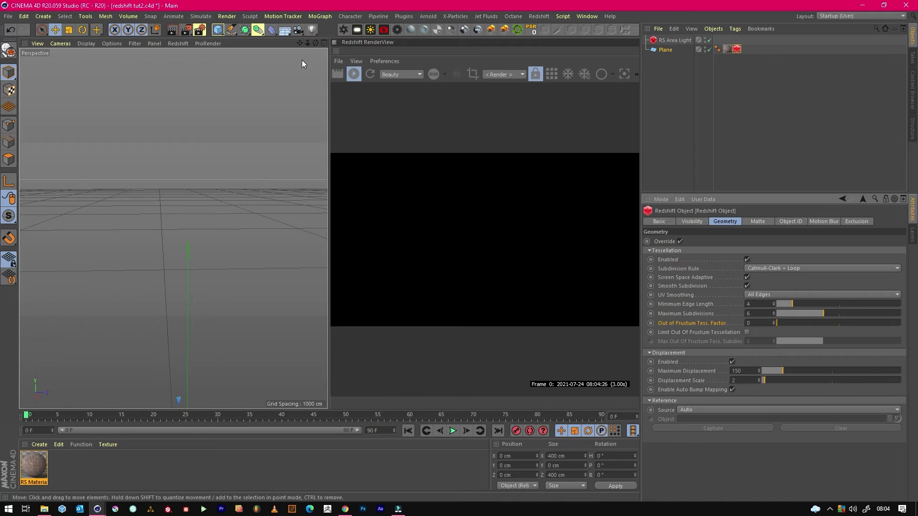
left_click(308, 43)
mouse_move(307, 43)
left_mouse_down()
mouse_move(297, 51)
mouse_move(308, 47)
left_mouse_up()
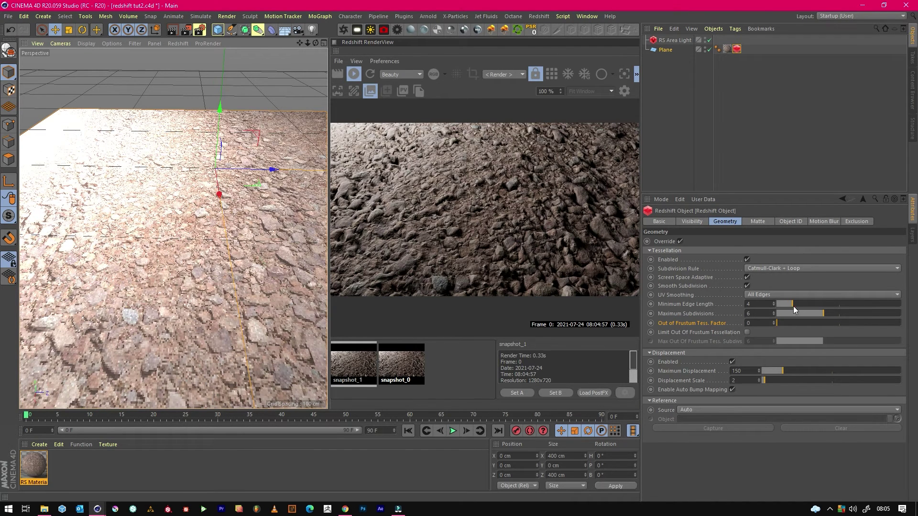
Step: Set Minimum Edge Length to 2
double_click(759, 304)
type("2")
key("Return")
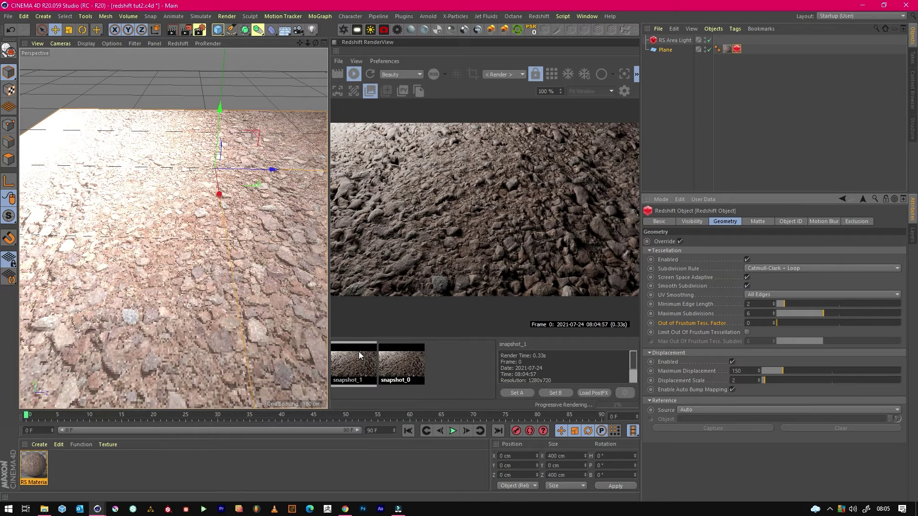
Step: Lower Minimum Edge Length to 0.305 while comparing the live render against snapshot_1
left_click(358, 359)
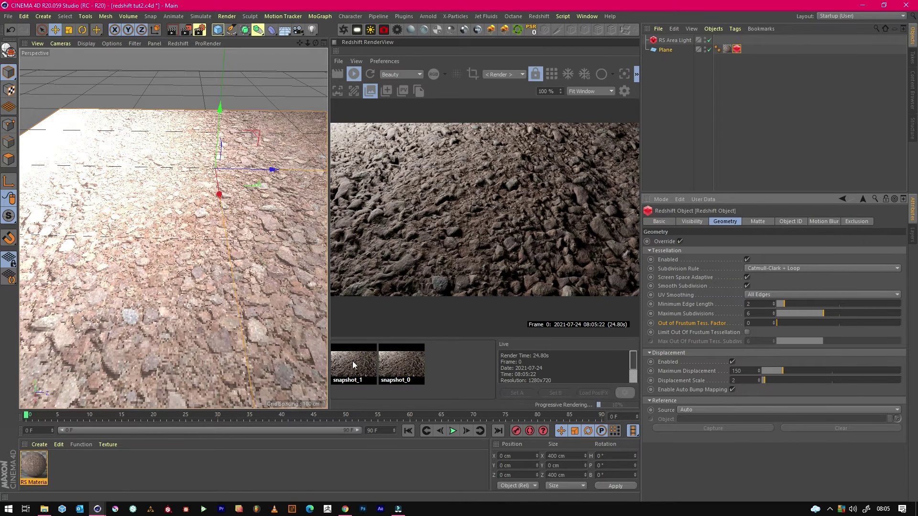
left_click(351, 361)
left_click(351, 361)
left_click(354, 362)
left_click(364, 372)
left_click(357, 359)
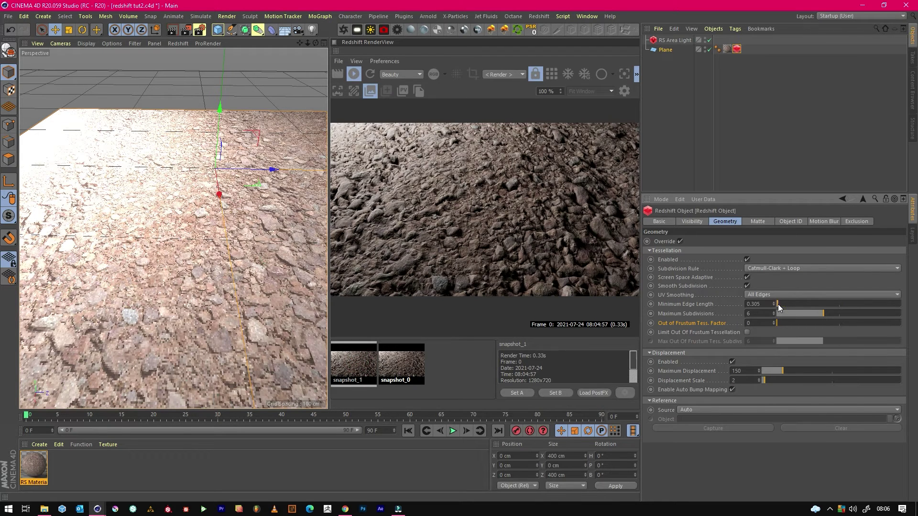
left_click(778, 306)
left_click(368, 373)
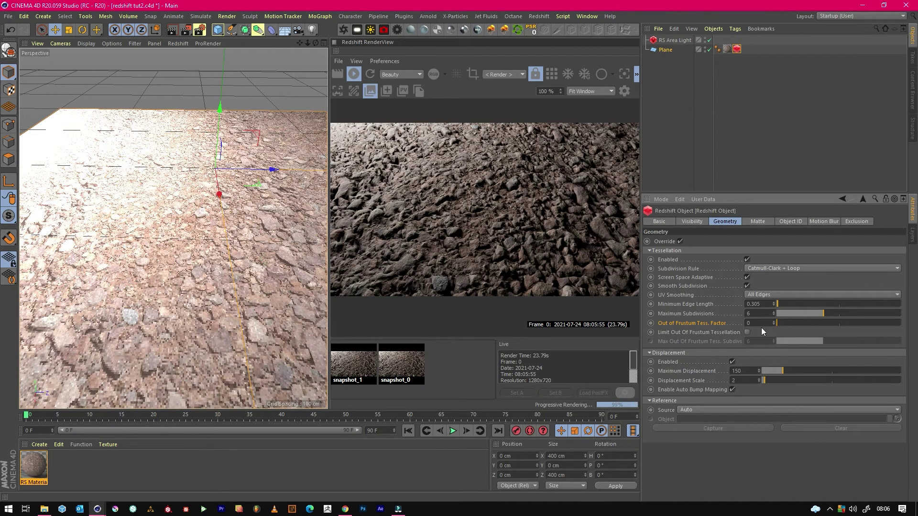
Step: Raise Maximum Subdivisions to 8, save the render as snapshot_2, and compare it with snapshot_1
left_click_drag(823, 313, 838, 314)
left_click(385, 92)
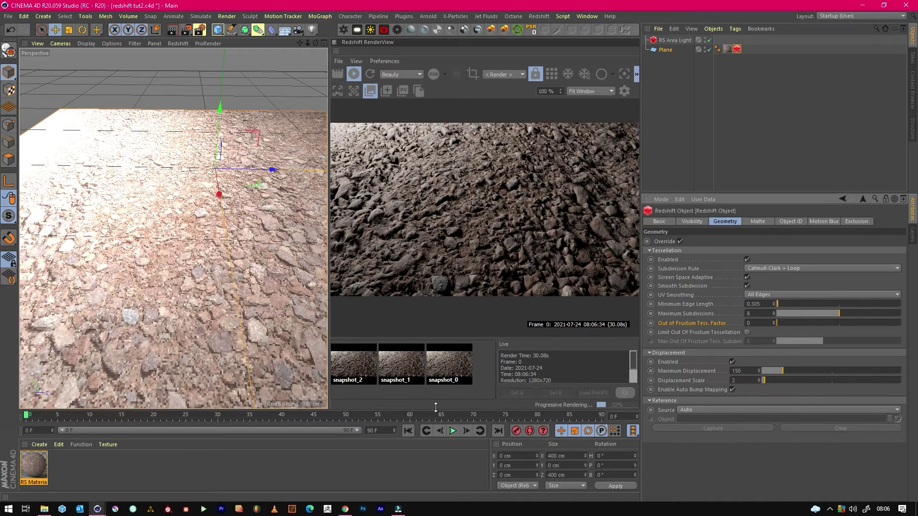
left_click(399, 371)
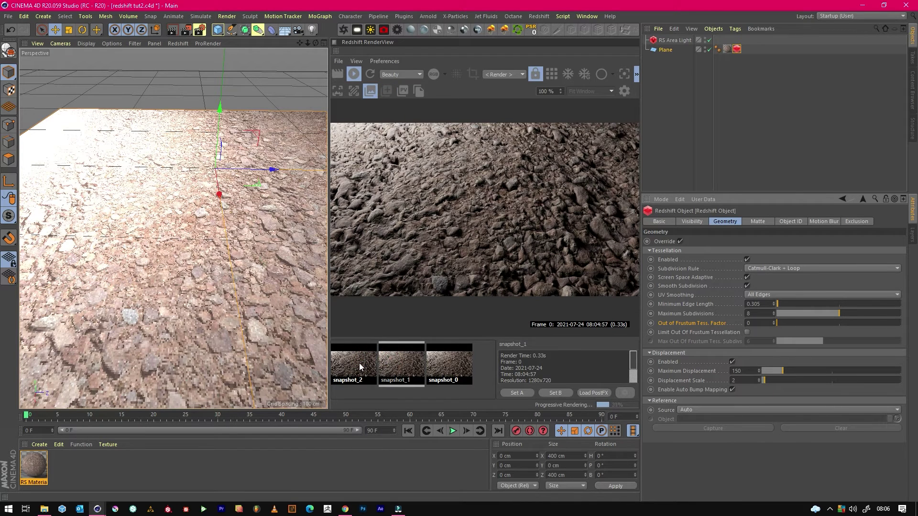
left_click(359, 367)
left_click(392, 373)
left_click(360, 366)
left_click(391, 374)
left_click(359, 364)
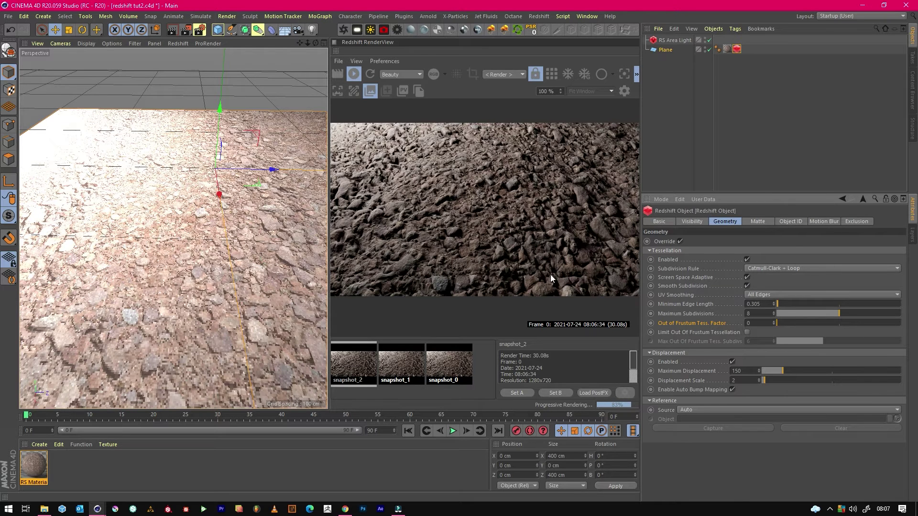
left_click(406, 378)
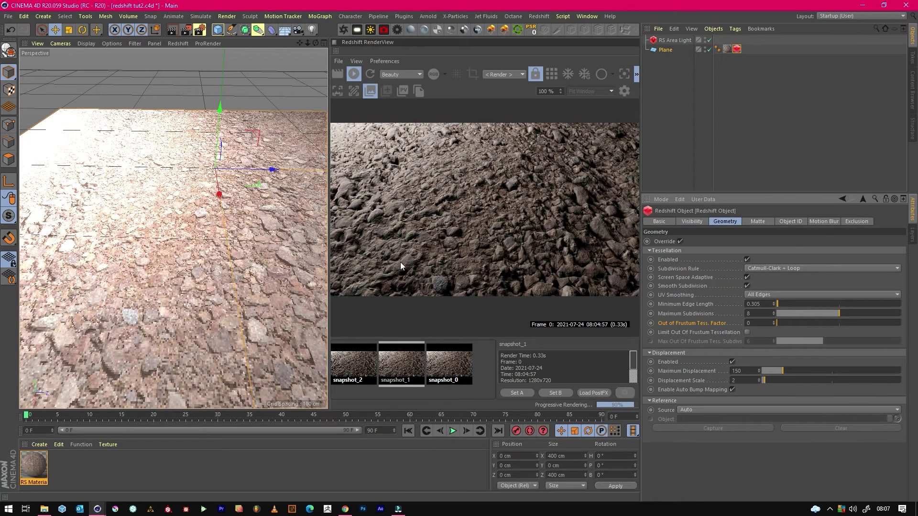
Step: Lower Displacement Scale to 1.5 and compare the live gravel render against snapshot_1
left_click(360, 363)
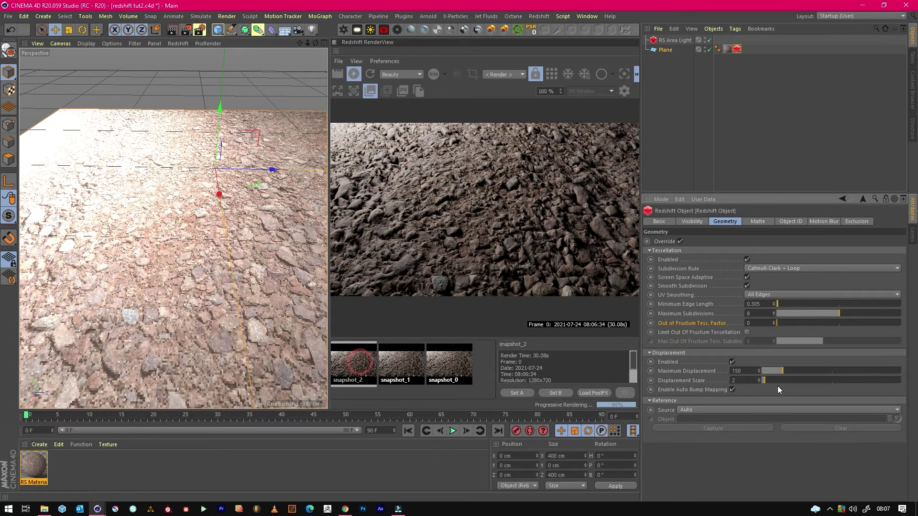
left_click(745, 380)
type("1.5")
key("Return")
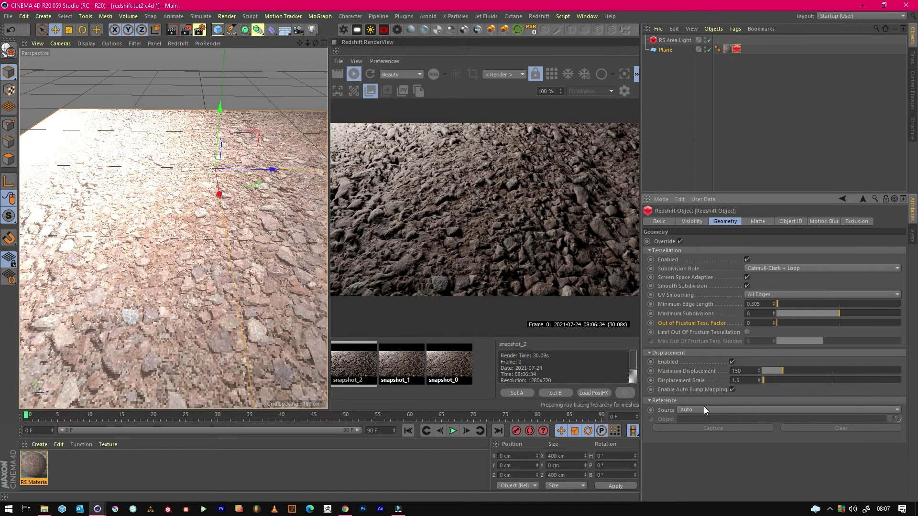
left_click(360, 371)
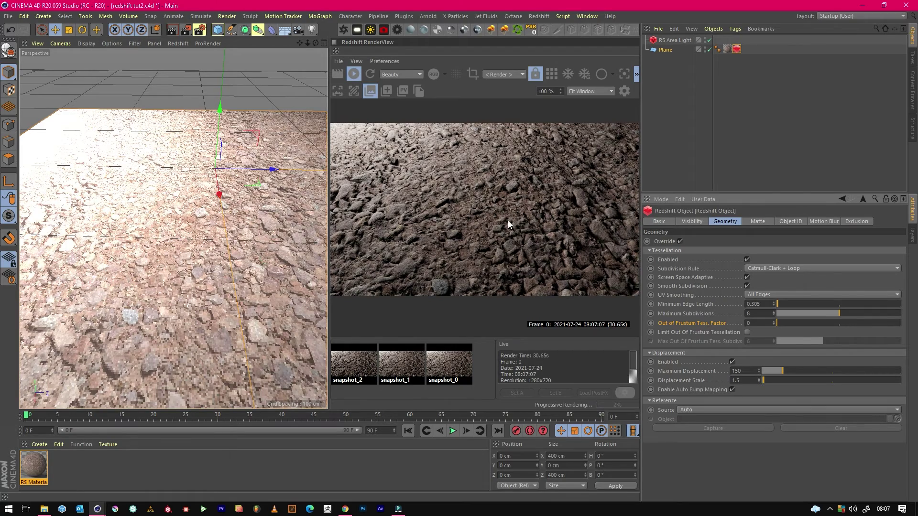
left_click(401, 371)
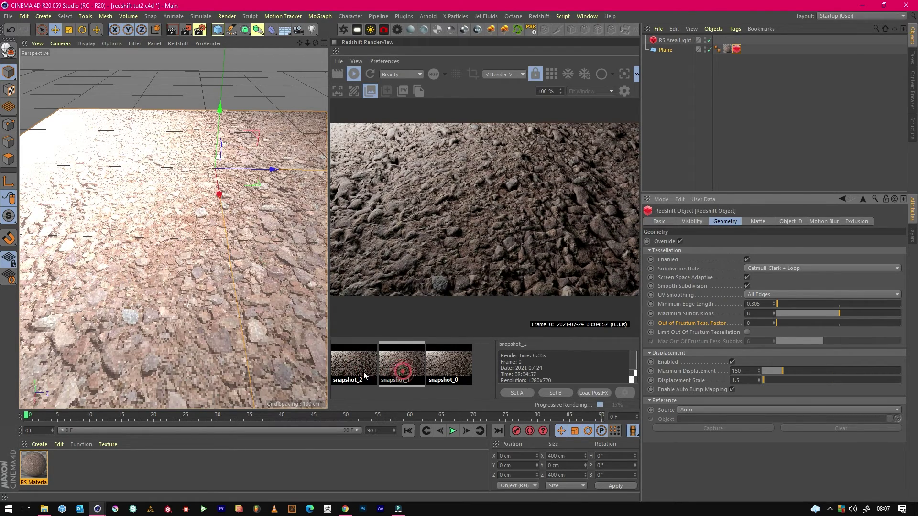
left_click(398, 371)
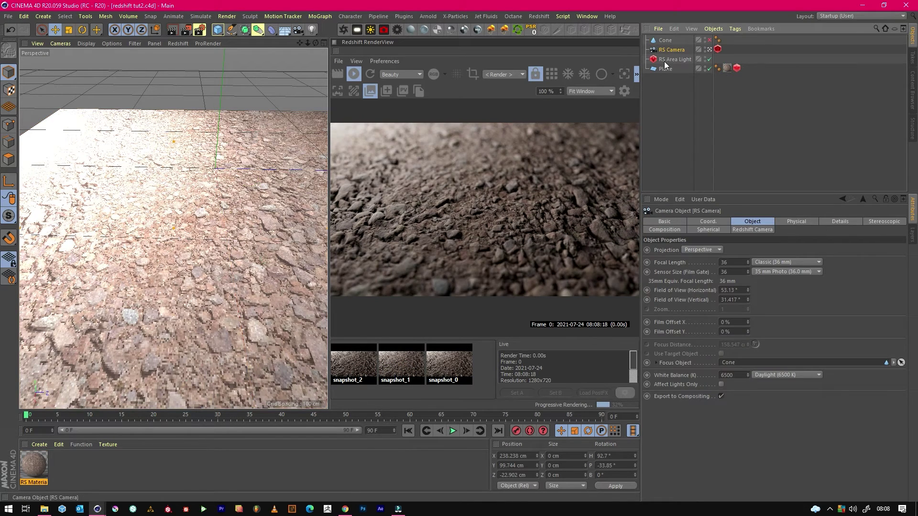
Step: Select the plane's Redshift Object tag and set Maximum Displacement to 100 in its Geometry settings
left_click(665, 61)
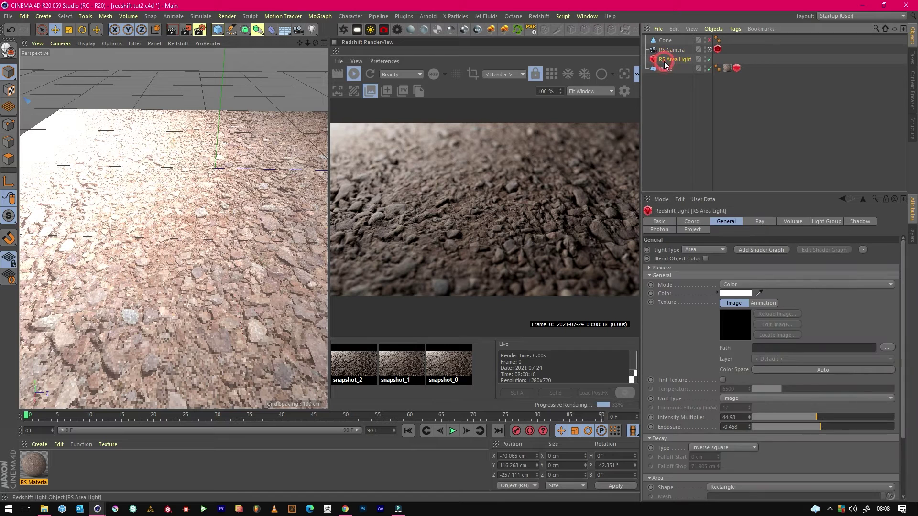
left_click(683, 113)
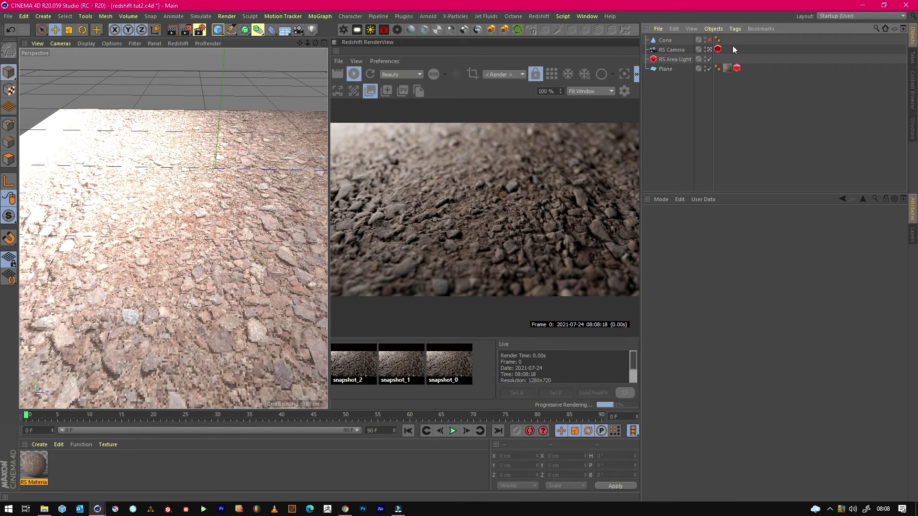
left_click(667, 59)
left_click(663, 70)
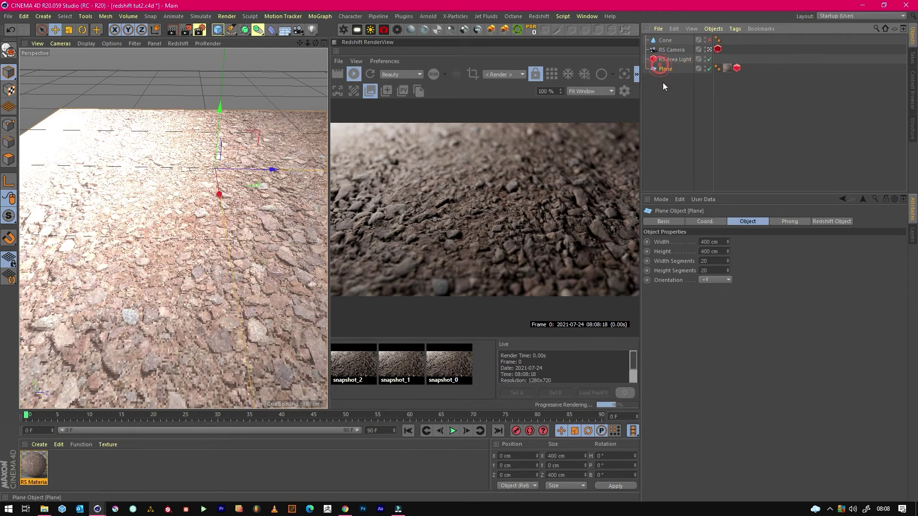
left_click(736, 68)
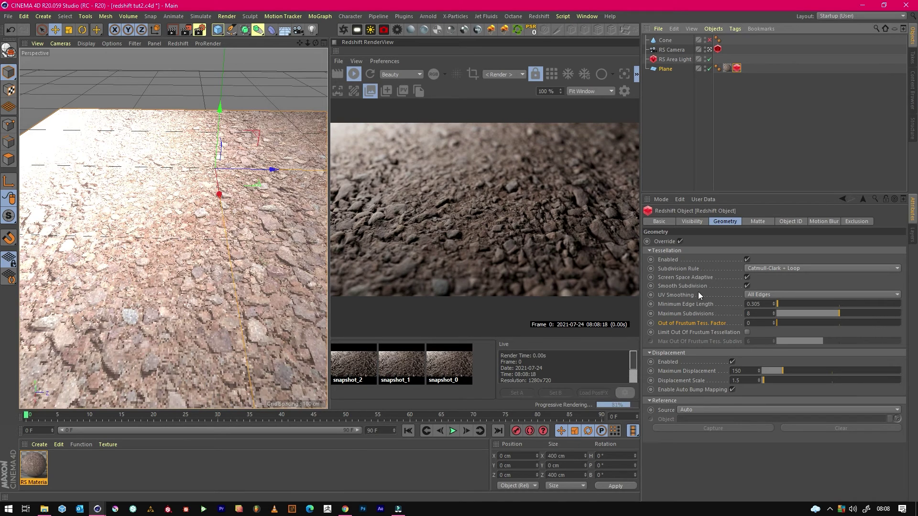
left_click(690, 314)
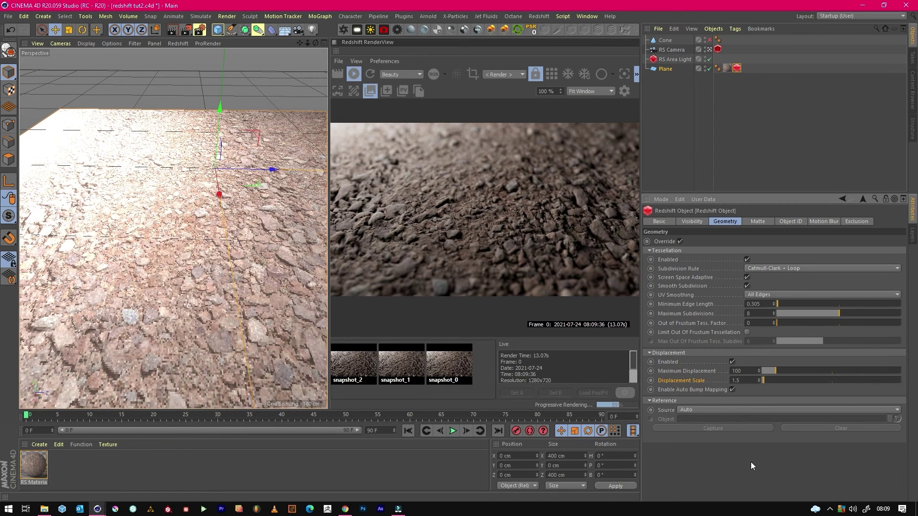
Step: Push Displacement Scale to about 4.9, bring it back to 2, and disable Auto Bump Mapping
left_click(766, 380)
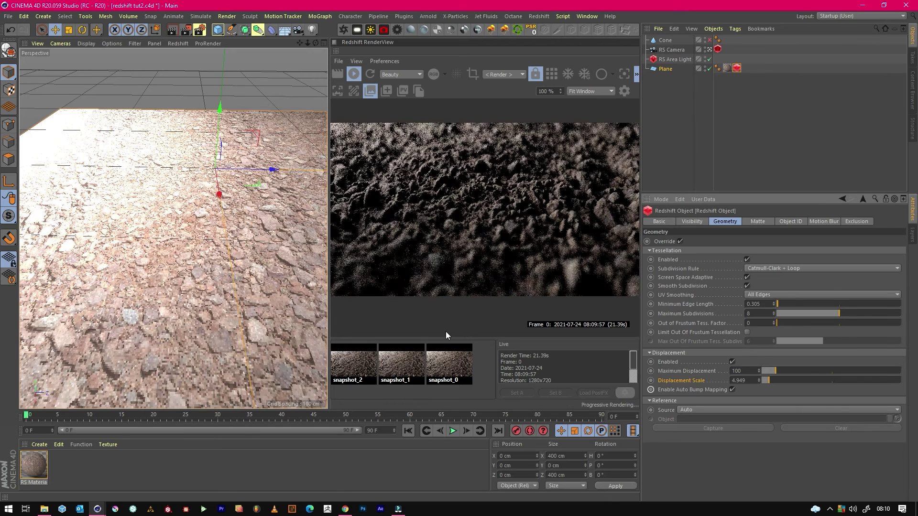
double_click(747, 380)
type("2")
key("Return")
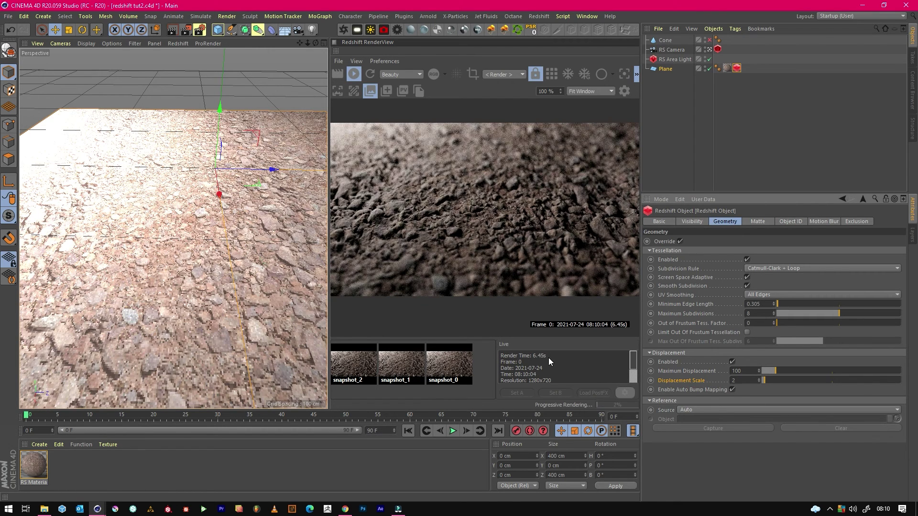
left_click(653, 389)
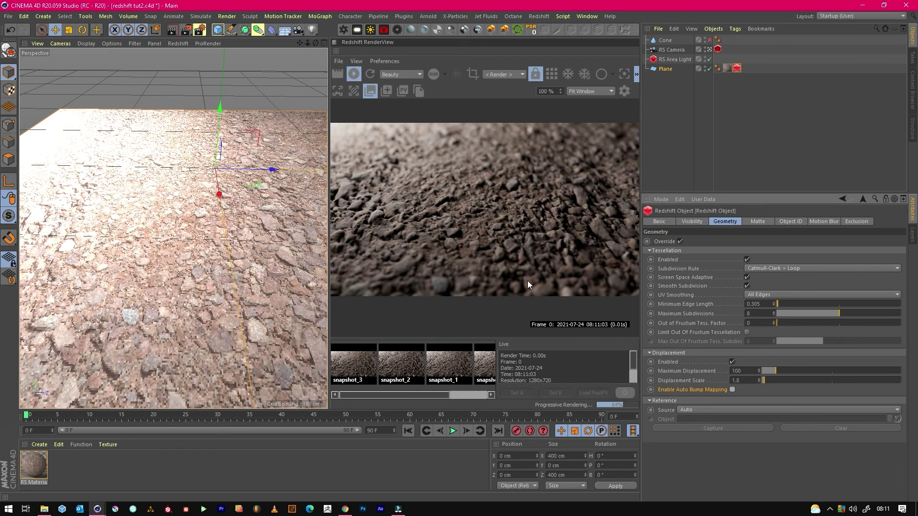
Step: Re-enable Auto Bump Mapping in the Redshift tag's Displacement section
left_click(731, 389)
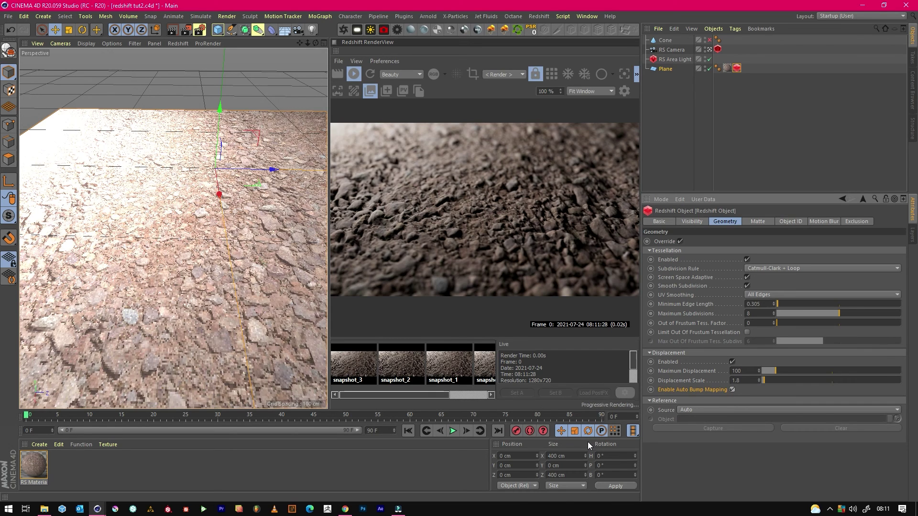